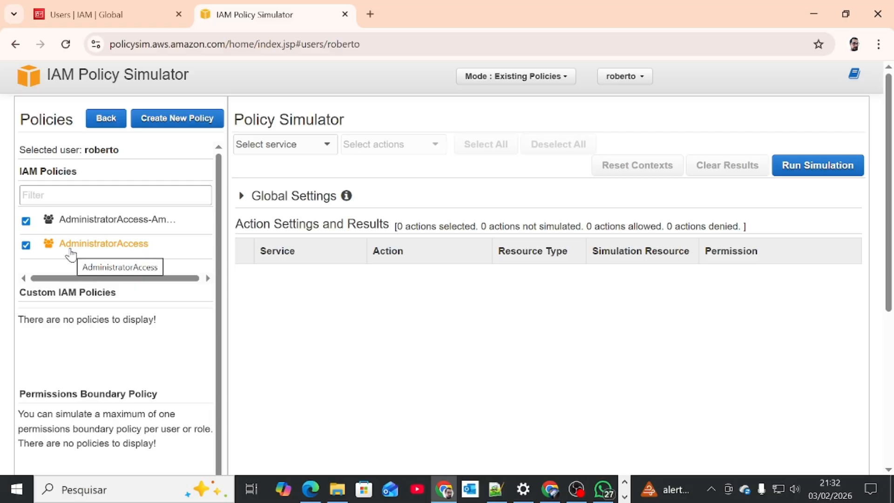
Choose Amazon EC2 as the service to simulate and select all of its actions
{"action": "left_click", "coordinate": [324, 145]}
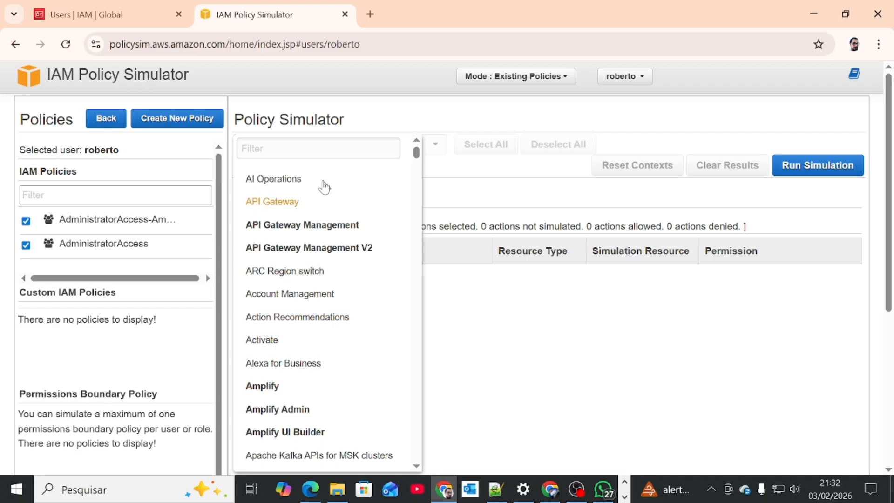
{"action": "left_click", "coordinate": [339, 146]}
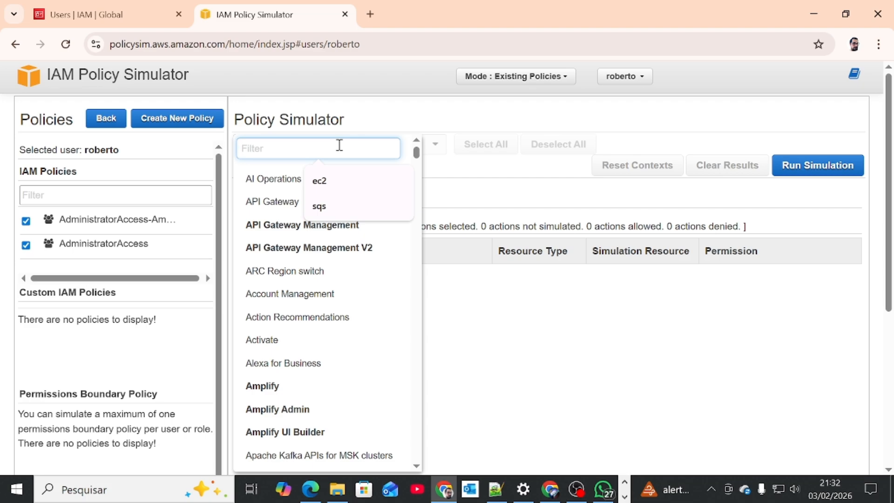
{"action": "left_click", "coordinate": [350, 184]}
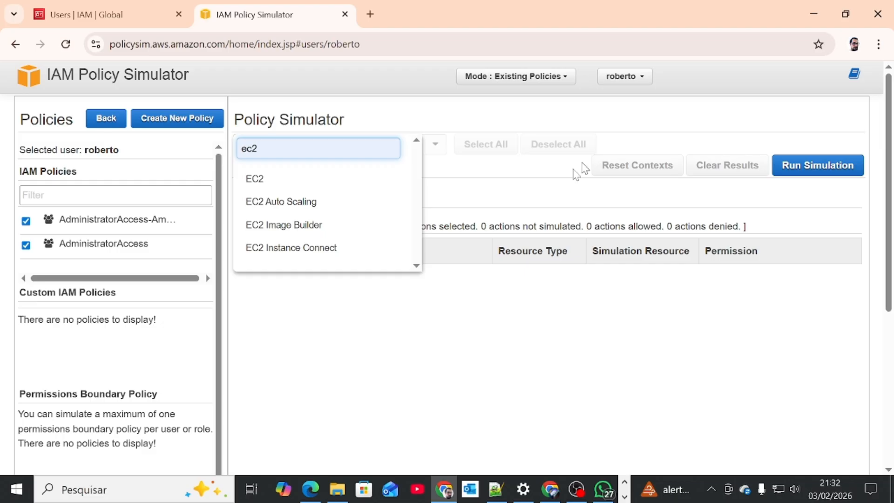
{"action": "key", "text": "Tab"}
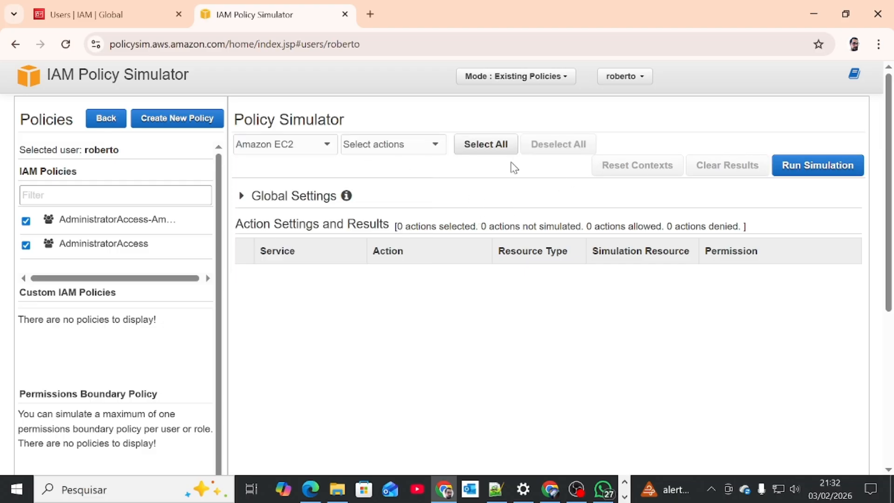
{"action": "left_click", "coordinate": [436, 144]}
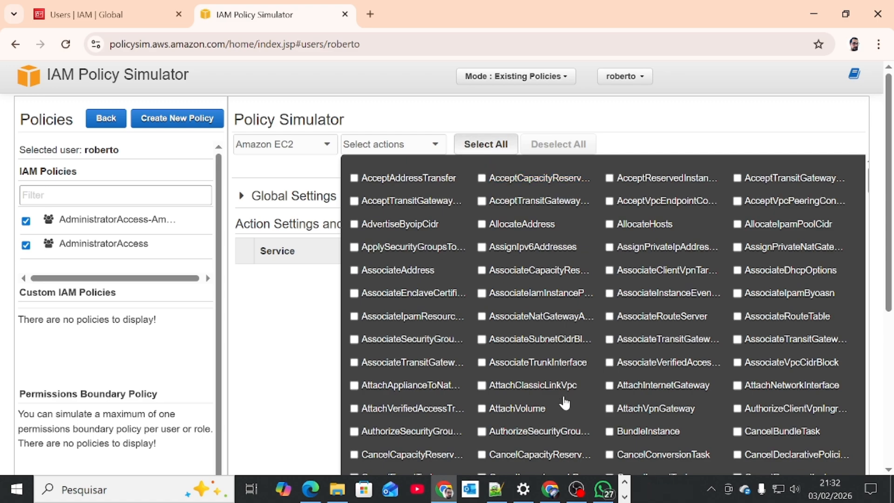
{"action": "left_click", "coordinate": [486, 145]}
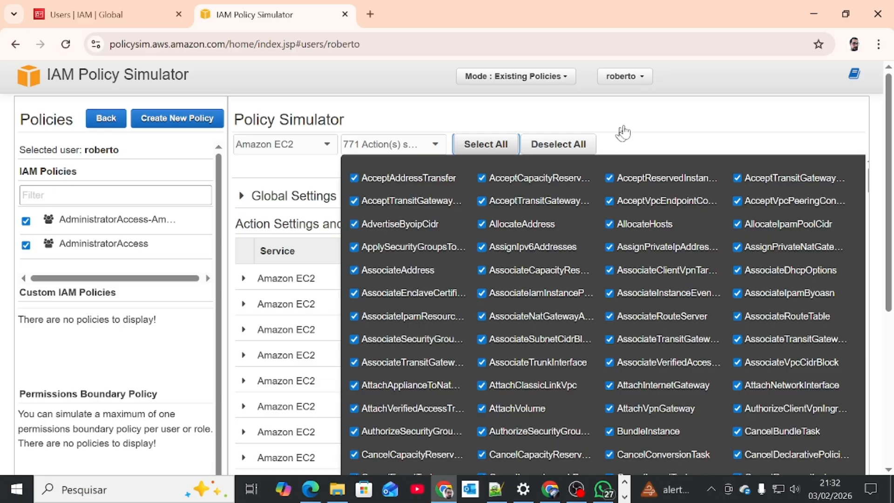
{"action": "left_click", "coordinate": [639, 117]}
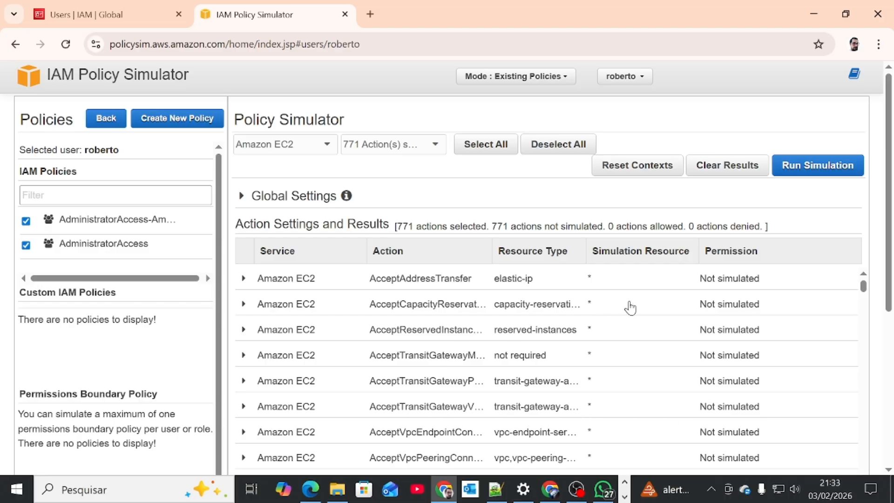
Run the simulation for the selected EC2 actions and review the permission result of each action
{"action": "scroll", "coordinate": [609, 408], "scroll_direction": "down", "scroll_amount": 3}
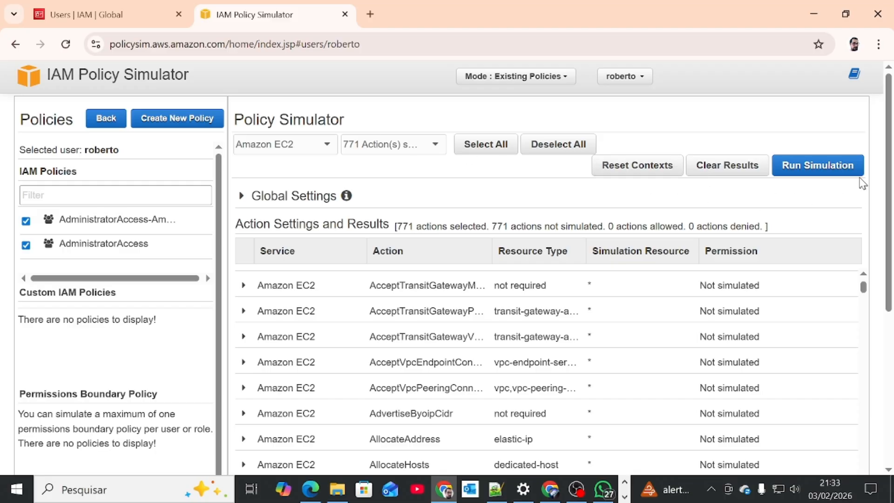
{"action": "left_click", "coordinate": [817, 171]}
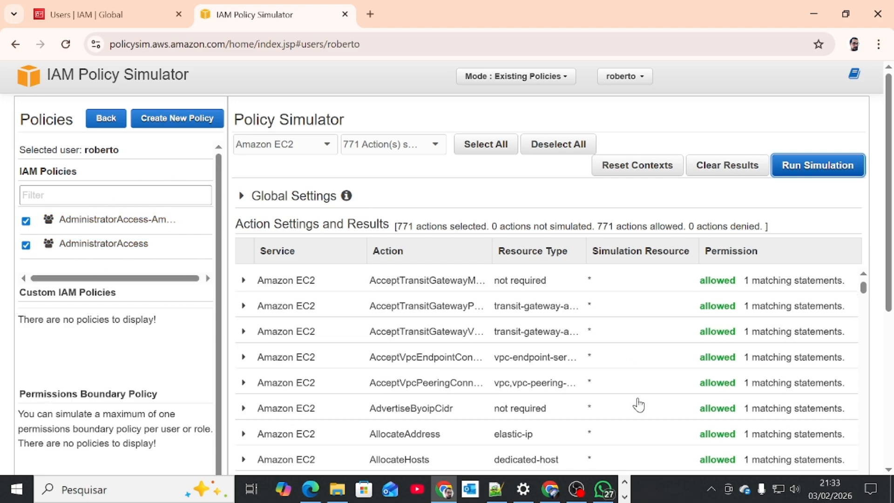
{"action": "scroll", "coordinate": [631, 406], "scroll_direction": "down", "scroll_amount": 10}
{"action": "scroll", "coordinate": [629, 408], "scroll_direction": "down", "scroll_amount": 20}
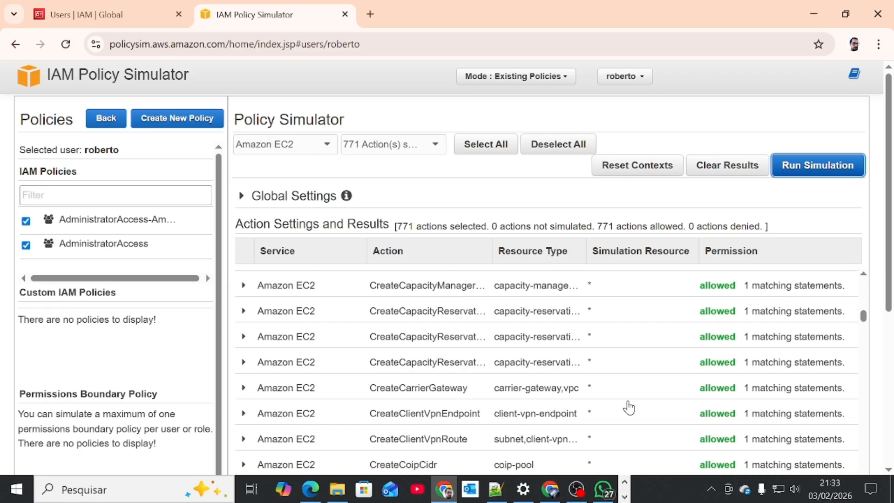
{"action": "scroll", "coordinate": [629, 408], "scroll_direction": "down", "scroll_amount": 7}
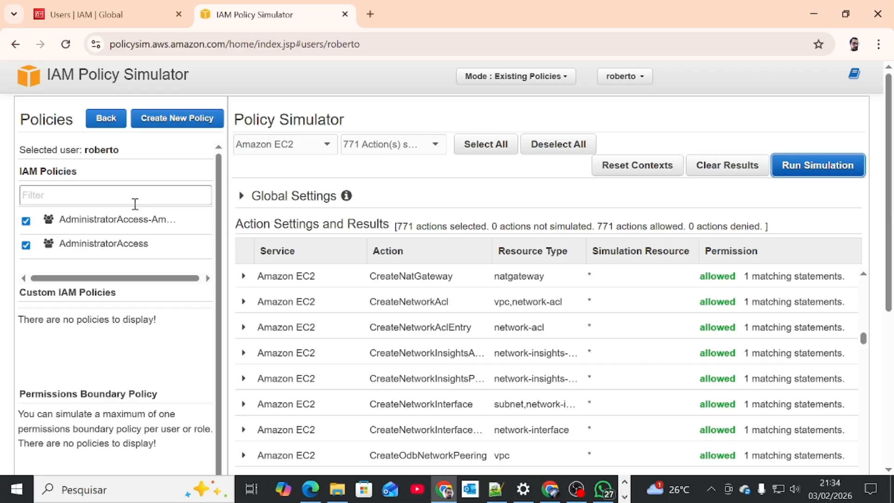
Return to the user list and select the sqs-test user for the policy simulation
{"action": "left_click", "coordinate": [104, 119]}
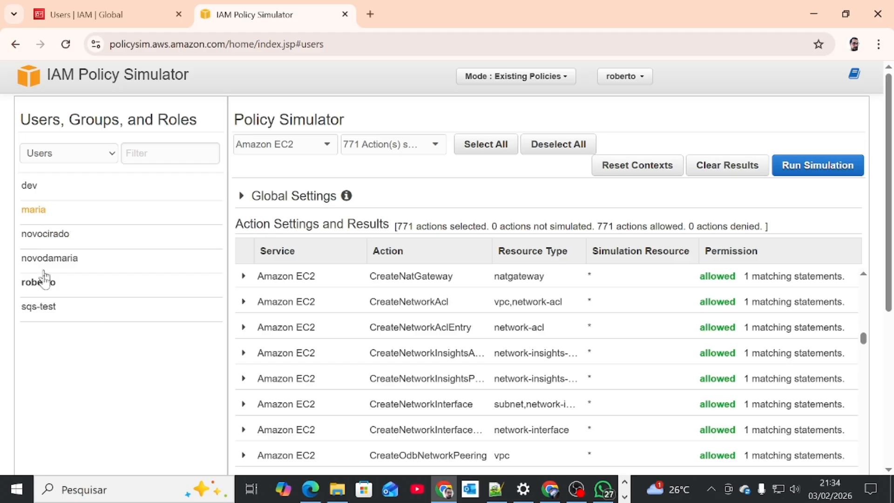
{"action": "left_click", "coordinate": [44, 309]}
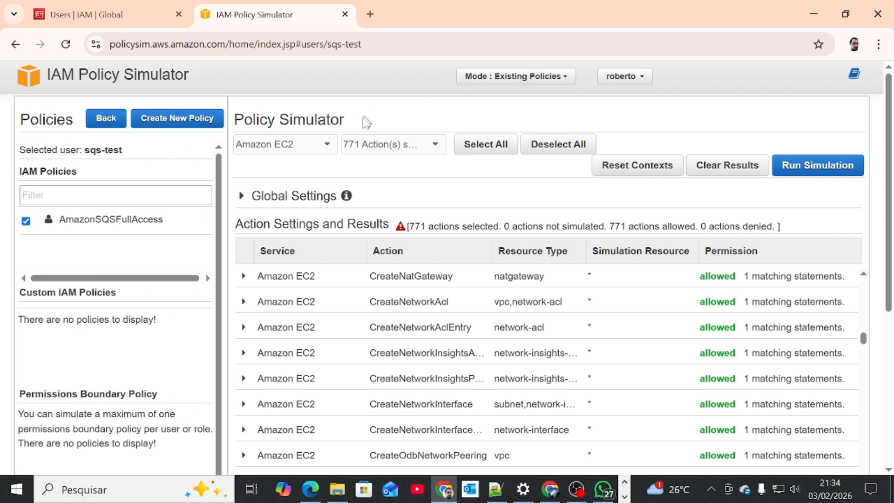
{"action": "left_click", "coordinate": [328, 145]}
{"action": "type", "text": "ec2"}
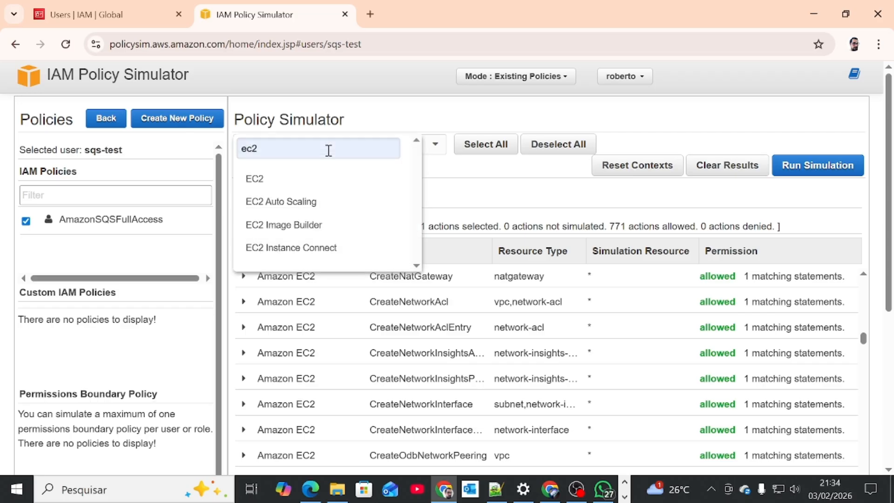
{"action": "left_click_drag", "start_coordinate": [323, 150], "coordinate": [184, 136]}
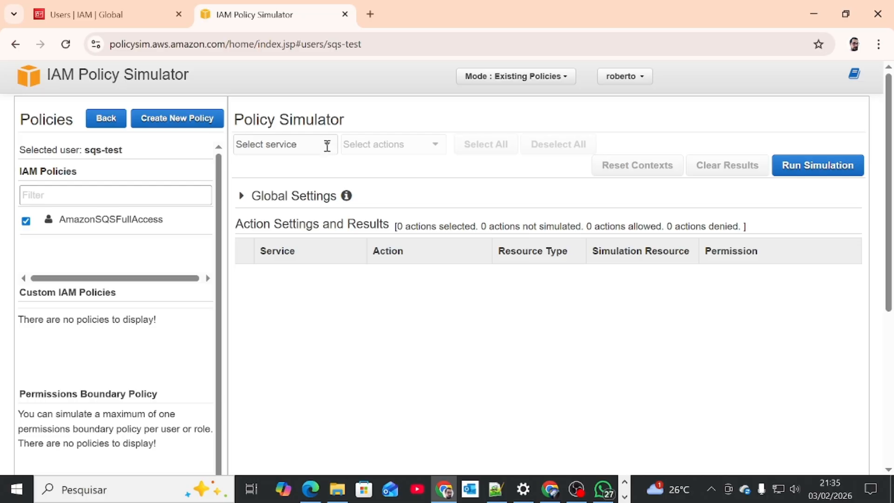
Choose Amazon SQS as the service to simulate for sqs-test and select all of its actions
{"action": "left_click", "coordinate": [328, 148]}
{"action": "left_click", "coordinate": [326, 147]}
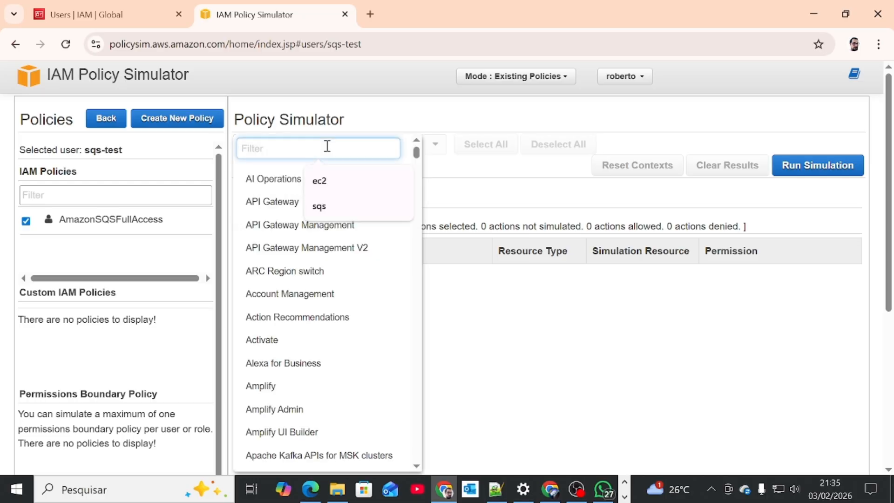
{"action": "type", "text": "sqs"}
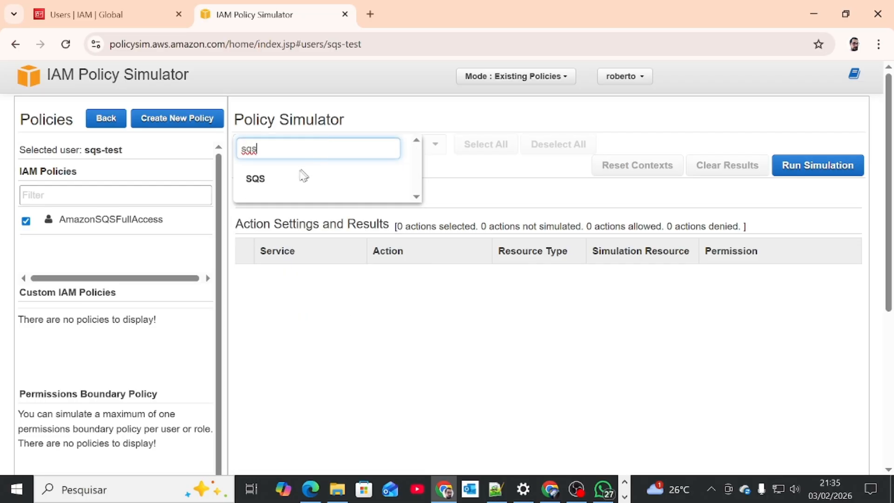
{"action": "left_click", "coordinate": [257, 182]}
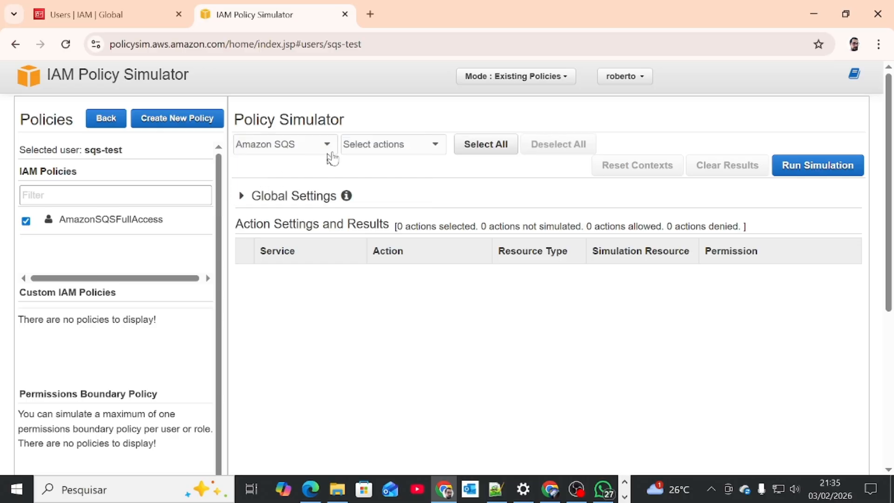
{"action": "left_click", "coordinate": [425, 147]}
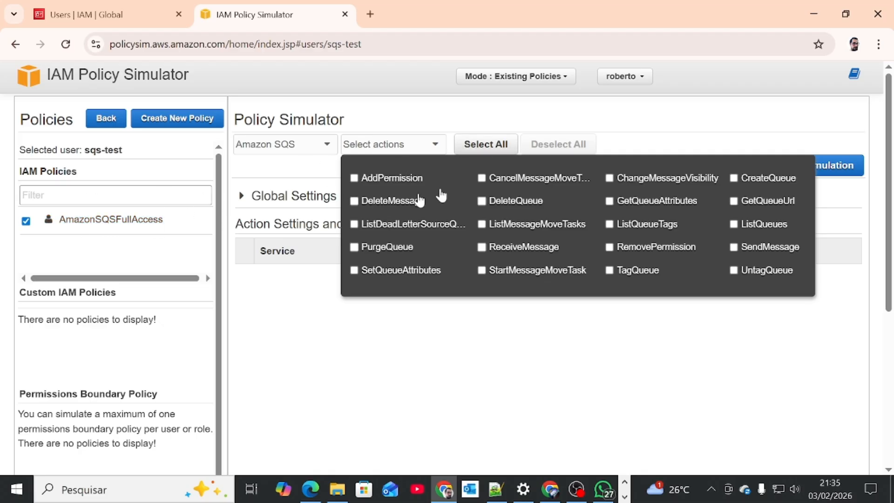
{"action": "left_click", "coordinate": [474, 148]}
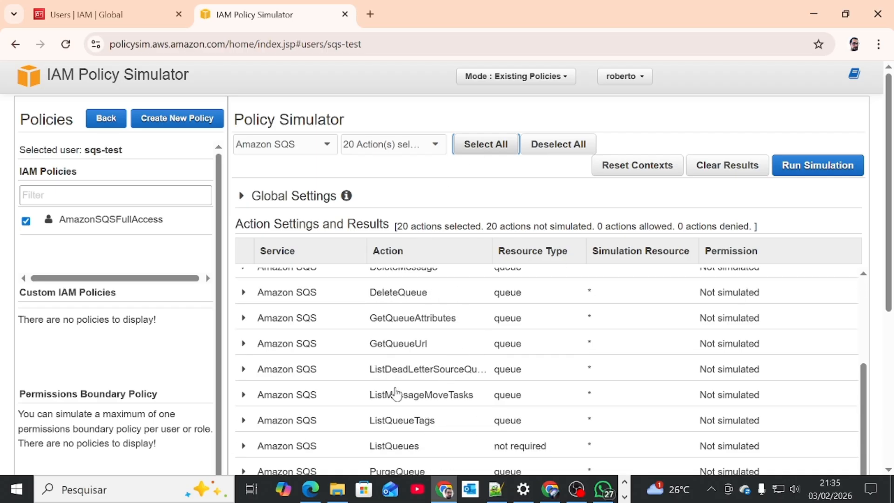
Run the simulation for the selected SQS actions and review the permission results through the whole list
{"action": "scroll", "coordinate": [415, 381], "scroll_direction": "up", "scroll_amount": 3}
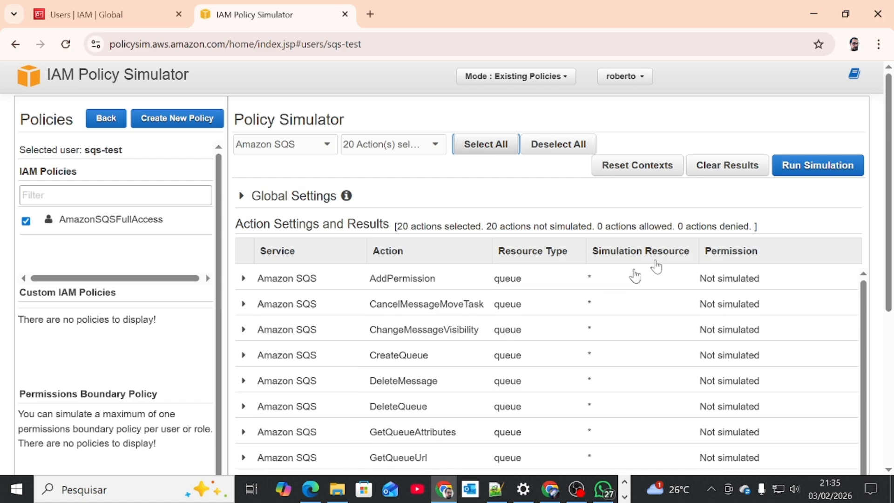
{"action": "left_click", "coordinate": [817, 168]}
{"action": "scroll", "coordinate": [641, 440], "scroll_direction": "down", "scroll_amount": 3}
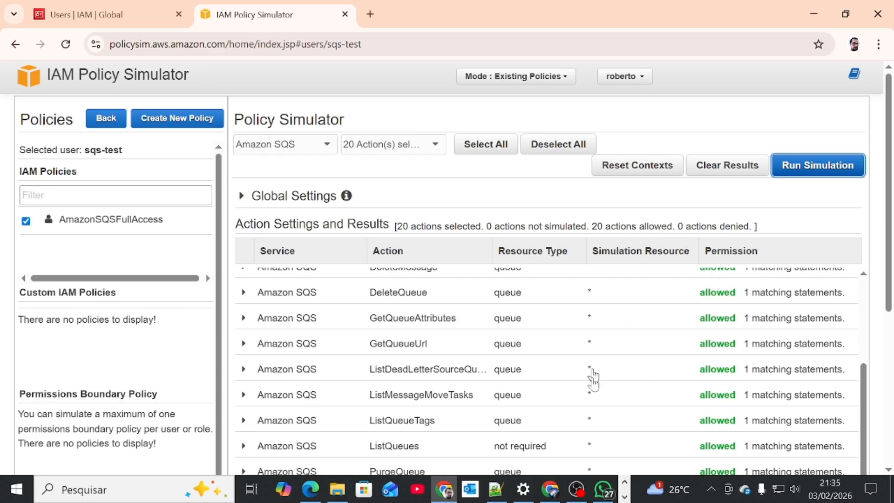
{"action": "scroll", "coordinate": [628, 405], "scroll_direction": "down", "scroll_amount": 5}
{"action": "scroll", "coordinate": [629, 406], "scroll_direction": "down", "scroll_amount": 1}
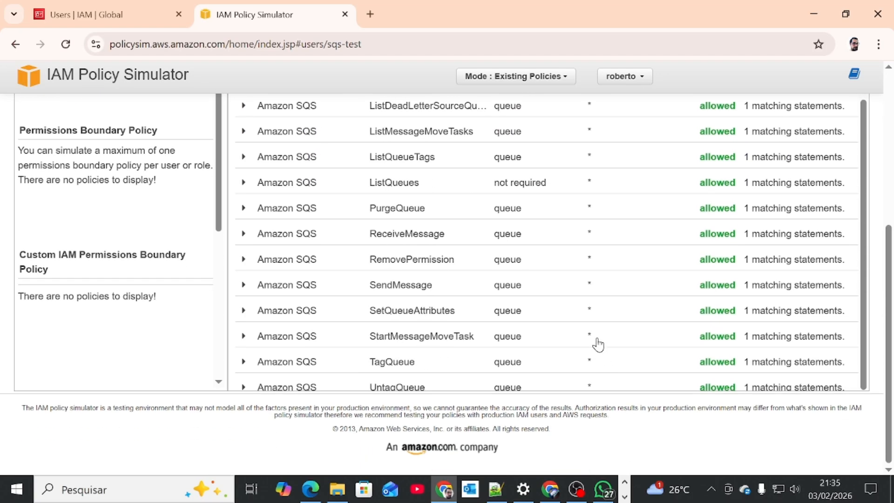
{"action": "scroll", "coordinate": [598, 345], "scroll_direction": "up", "scroll_amount": 3}
{"action": "scroll", "coordinate": [598, 344], "scroll_direction": "down", "scroll_amount": 3}
{"action": "scroll", "coordinate": [599, 345], "scroll_direction": "up", "scroll_amount": 3}
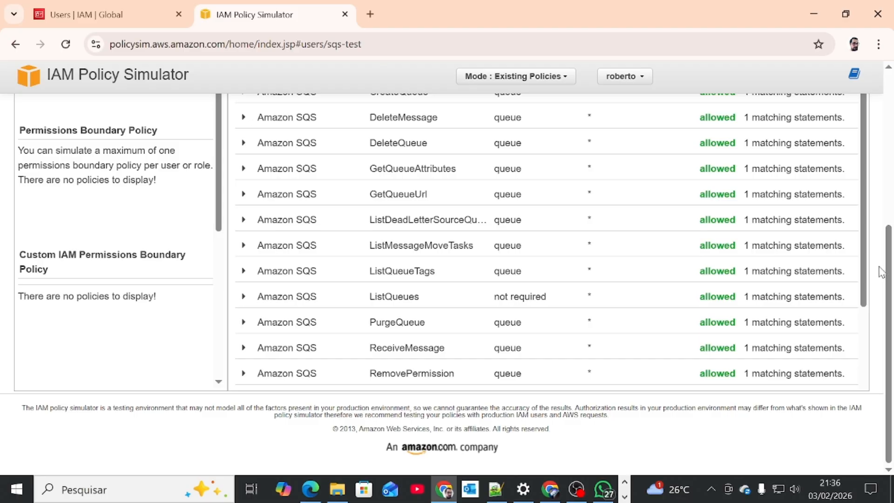
{"action": "left_click_drag", "start_coordinate": [889, 262], "coordinate": [888, 86]}
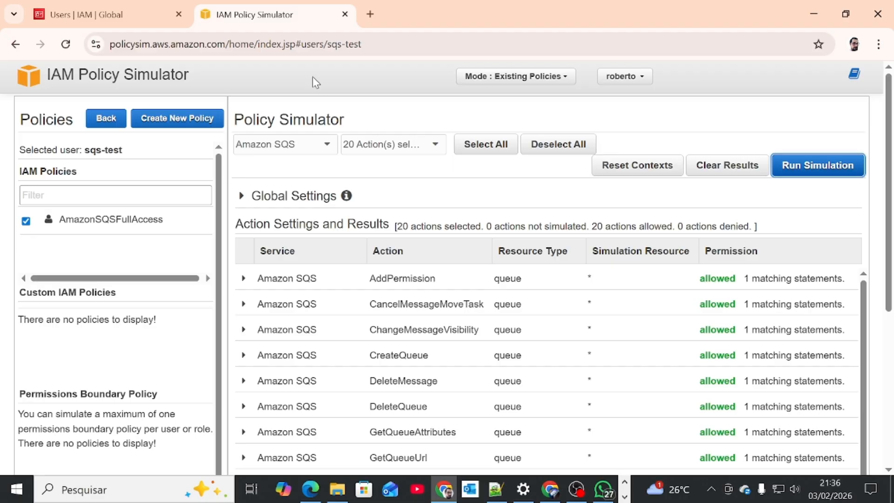
Change the simulated service for sqs-test to Amazon EC2 and select all of its actions
{"action": "left_click", "coordinate": [330, 144]}
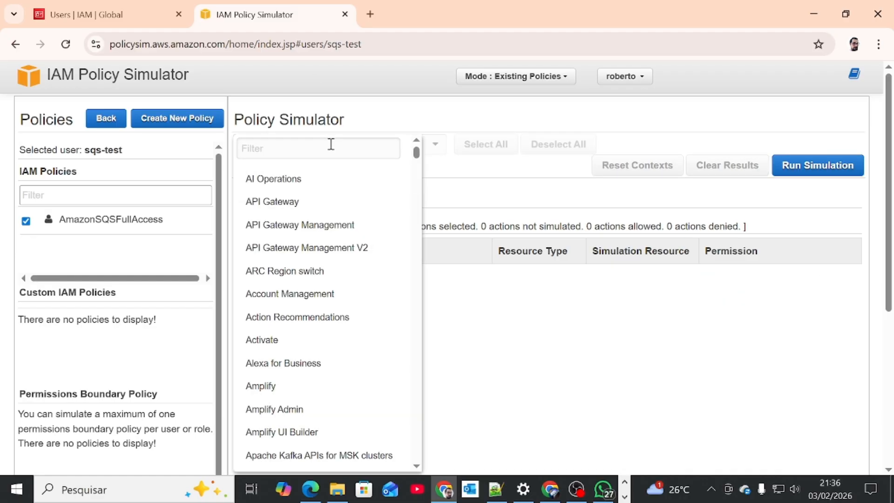
{"action": "left_click", "coordinate": [331, 144]}
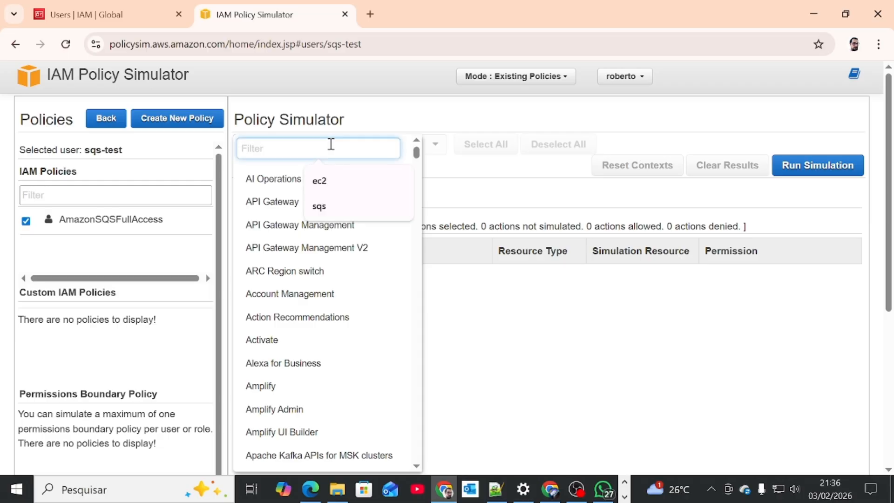
{"action": "type", "text": "ec2"}
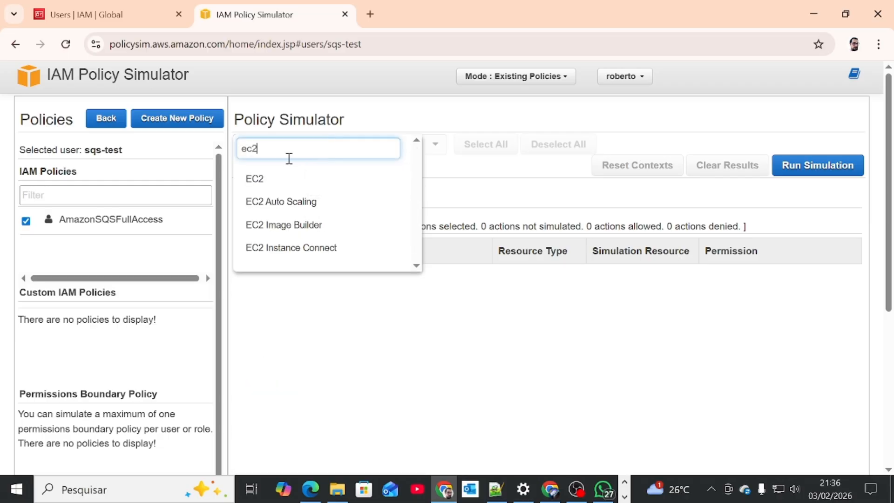
{"action": "left_click", "coordinate": [255, 179]}
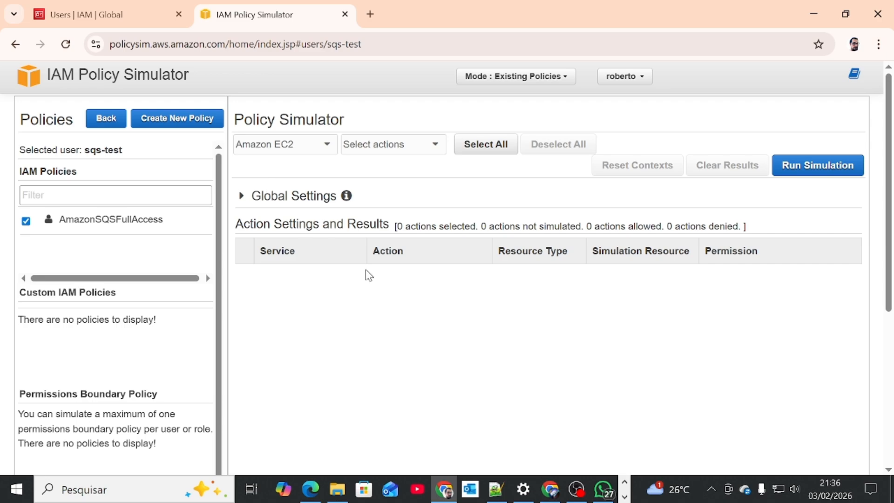
{"action": "left_click", "coordinate": [413, 150]}
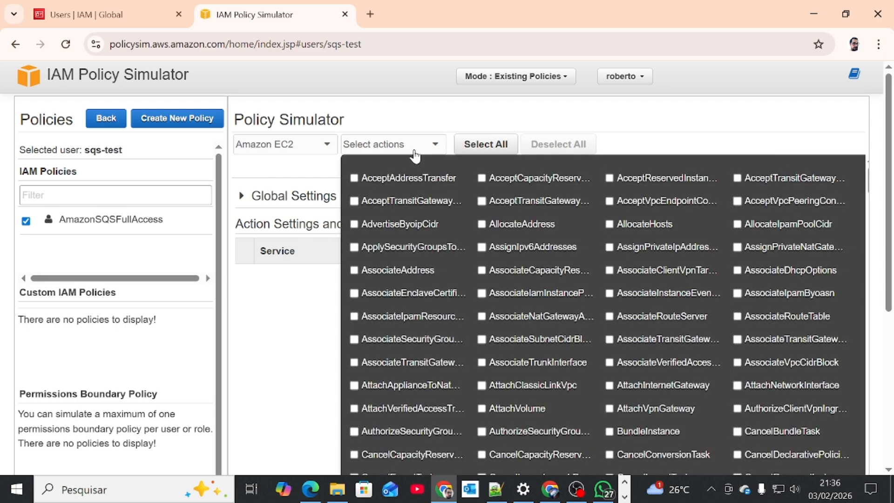
{"action": "left_click", "coordinate": [493, 146]}
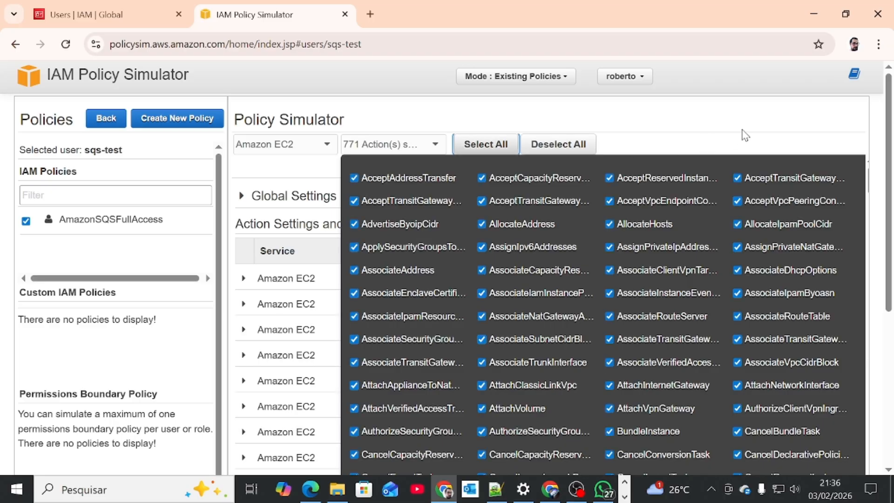
{"action": "left_click", "coordinate": [805, 148]}
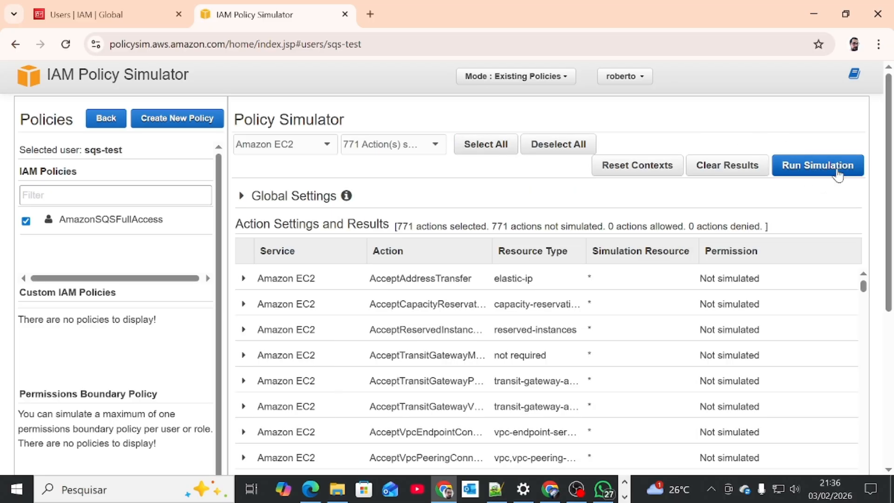
Run the simulation of the EC2 actions for sqs-test and review the permission results
{"action": "left_click", "coordinate": [816, 176]}
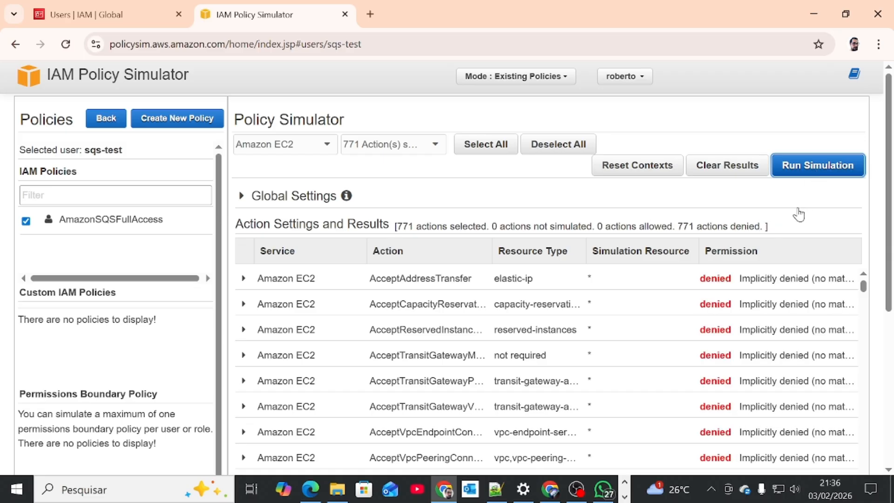
{"action": "scroll", "coordinate": [657, 361], "scroll_direction": "down", "scroll_amount": 6}
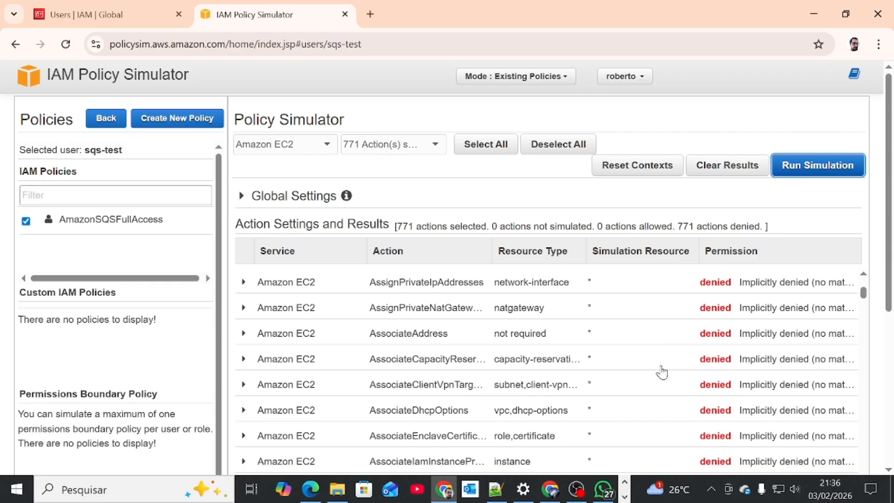
{"action": "scroll", "coordinate": [662, 373], "scroll_direction": "down", "scroll_amount": 20}
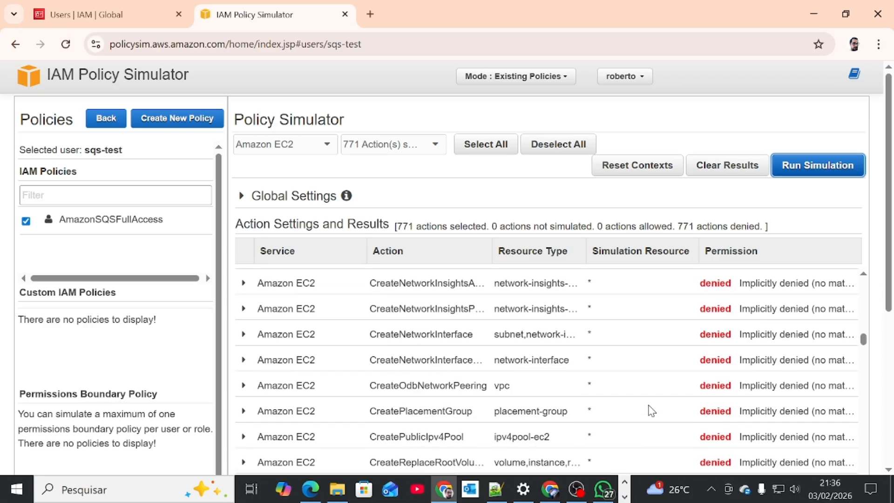
In the IAM console, open the sqs-test user and start adding permissions with the option to attach policies directly
{"action": "scroll", "coordinate": [651, 411], "scroll_direction": "down", "scroll_amount": 15}
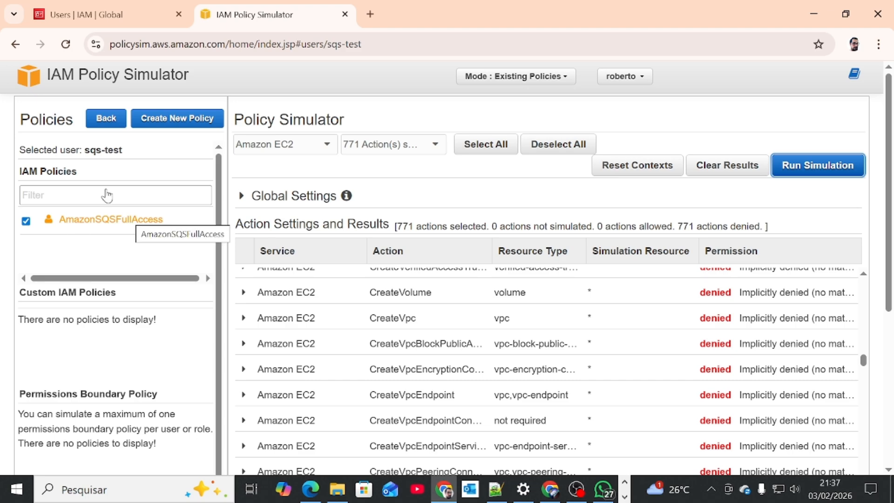
{"action": "left_click", "coordinate": [114, 12]}
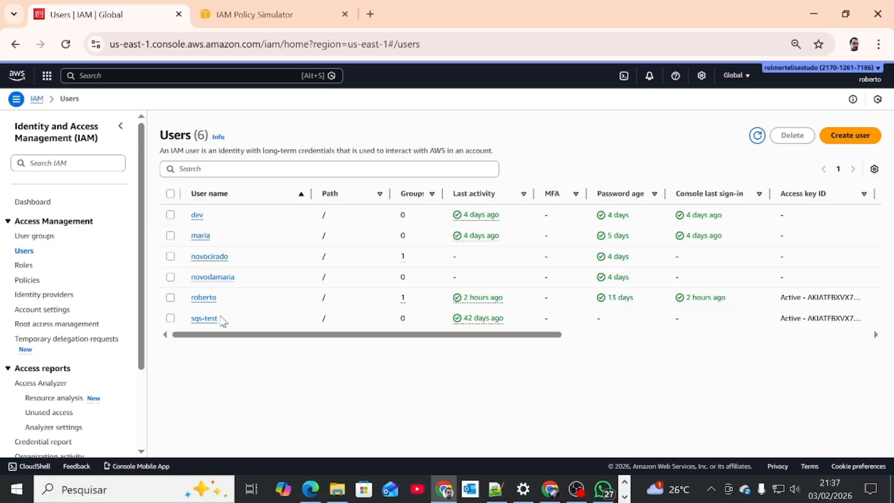
{"action": "left_click", "coordinate": [204, 318]}
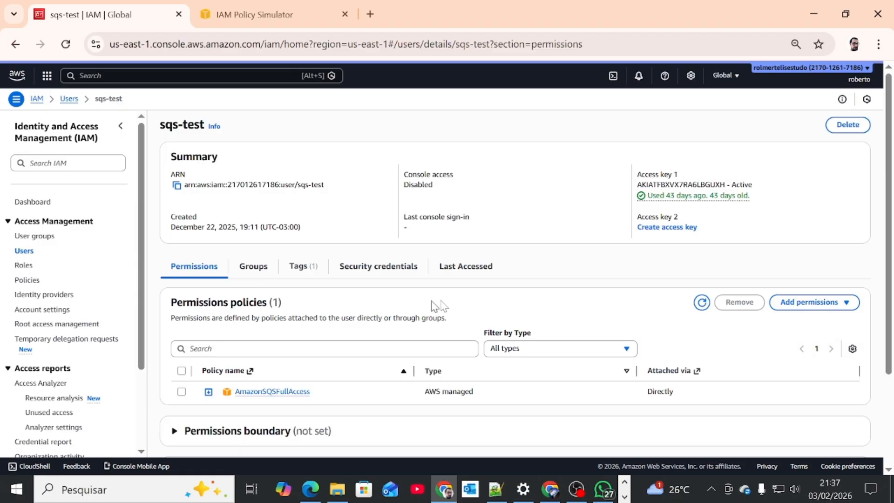
{"action": "left_click", "coordinate": [821, 303]}
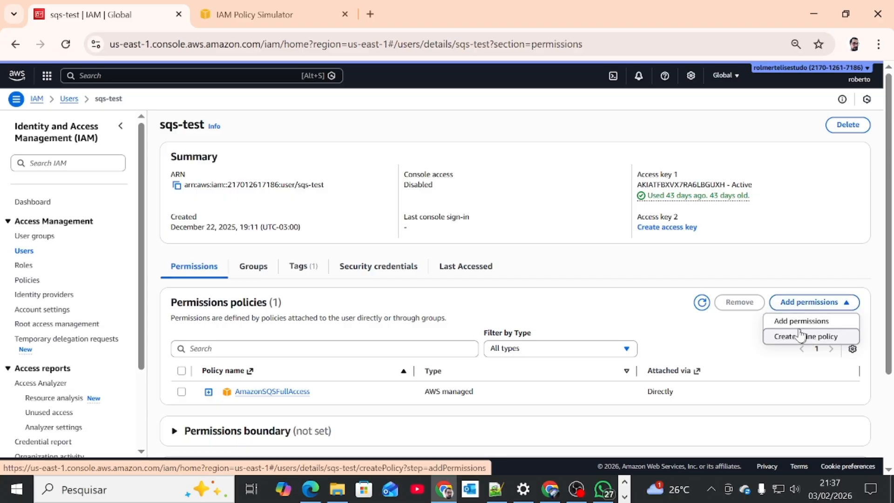
{"action": "left_click", "coordinate": [807, 321]}
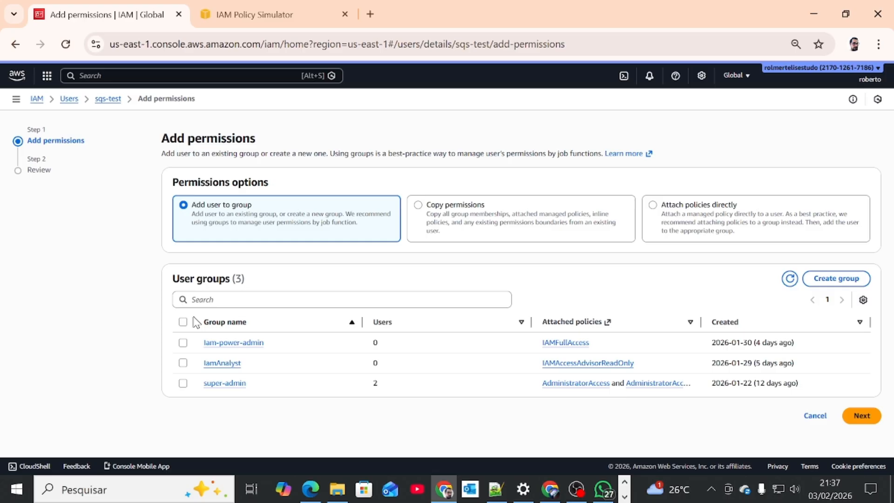
{"action": "left_click", "coordinate": [679, 204]}
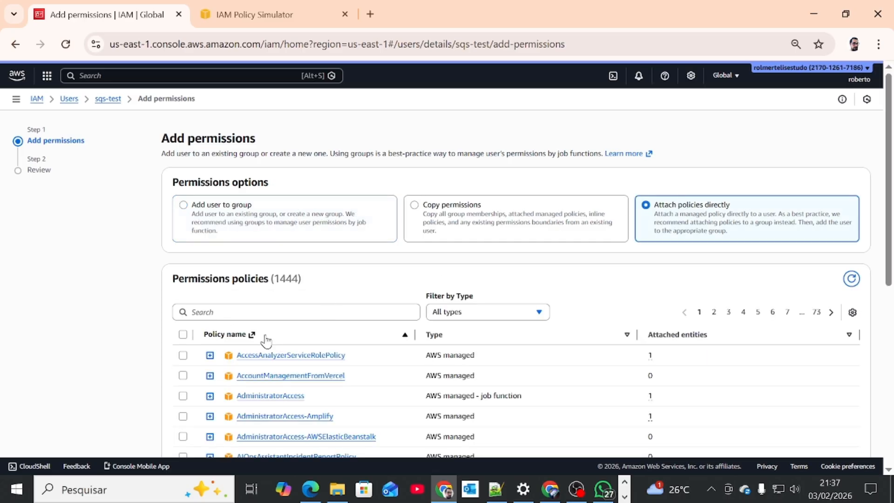
Filter the permissions policies by ec2, open the AmazonEC2ReadOnlyAccess details in a separate tab, and select that policy
{"action": "scroll", "coordinate": [289, 335], "scroll_direction": "down", "scroll_amount": 2}
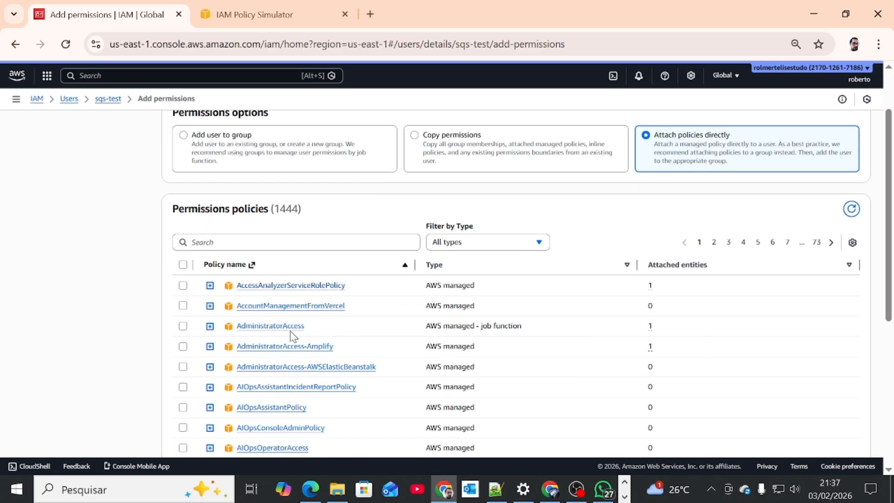
{"action": "left_click", "coordinate": [241, 247]}
{"action": "type", "text": "ec2"}
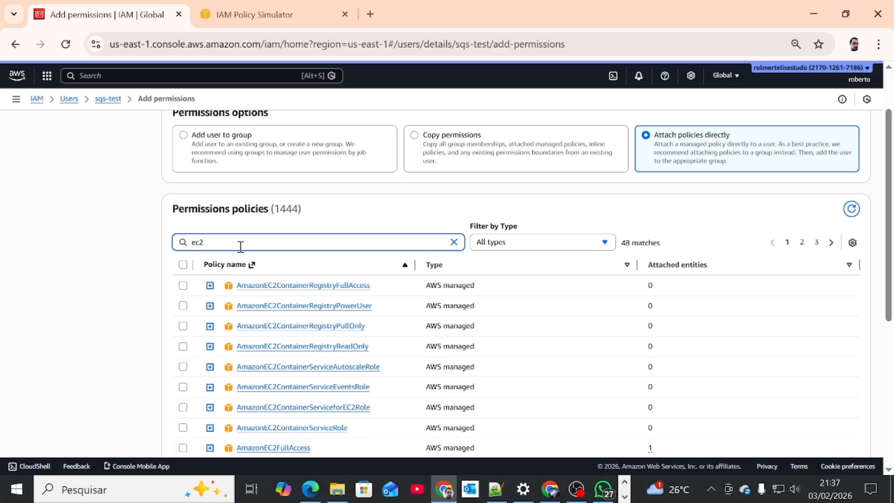
{"action": "scroll", "coordinate": [347, 373], "scroll_direction": "down", "scroll_amount": 4}
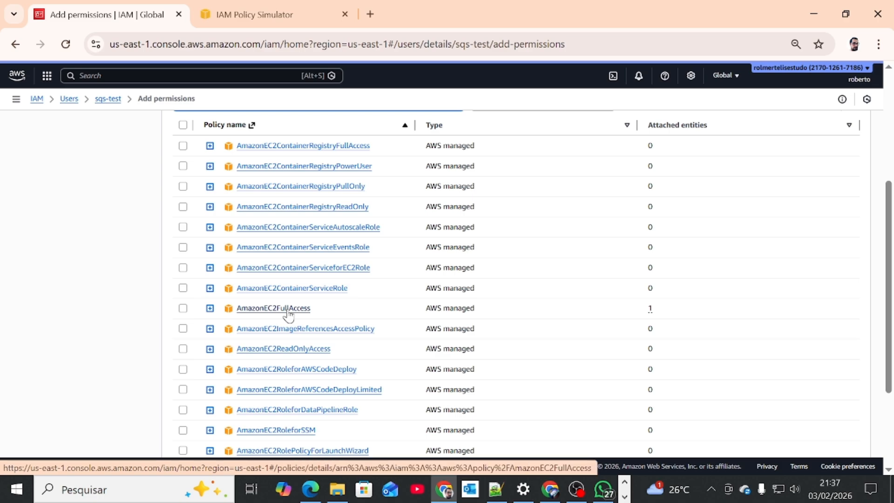
{"action": "middle_click", "coordinate": [284, 348]}
{"action": "left_click", "coordinate": [183, 349]}
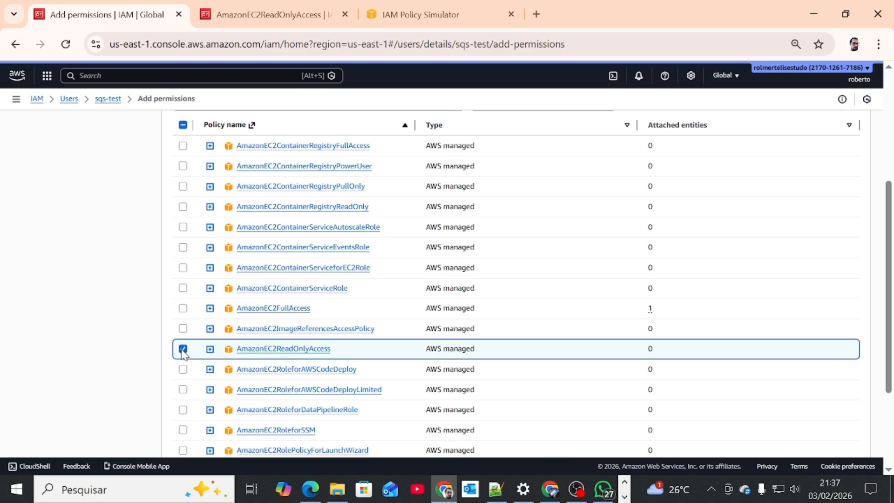
Attach the selected AmazonEC2ReadOnlyAccess policy to sqs-test and check the user's permissions policies list
{"action": "scroll", "coordinate": [672, 275], "scroll_direction": "down", "scroll_amount": 3}
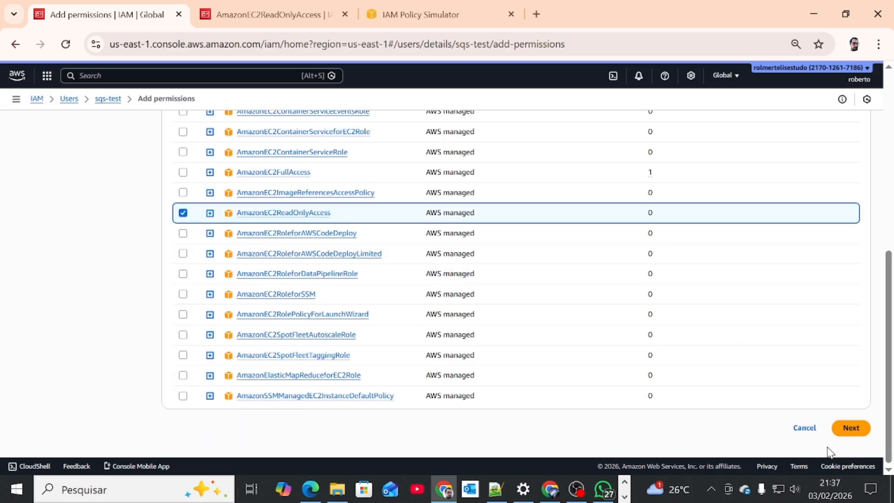
{"action": "left_click", "coordinate": [851, 428]}
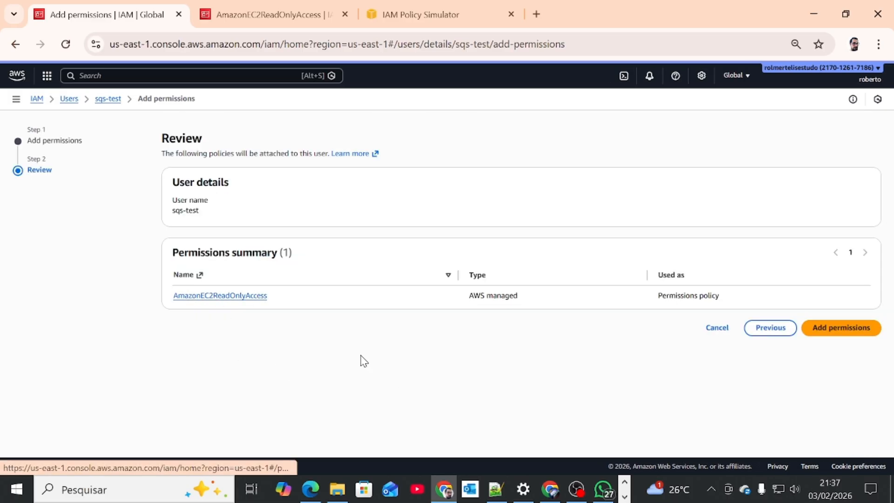
{"action": "left_click", "coordinate": [843, 326]}
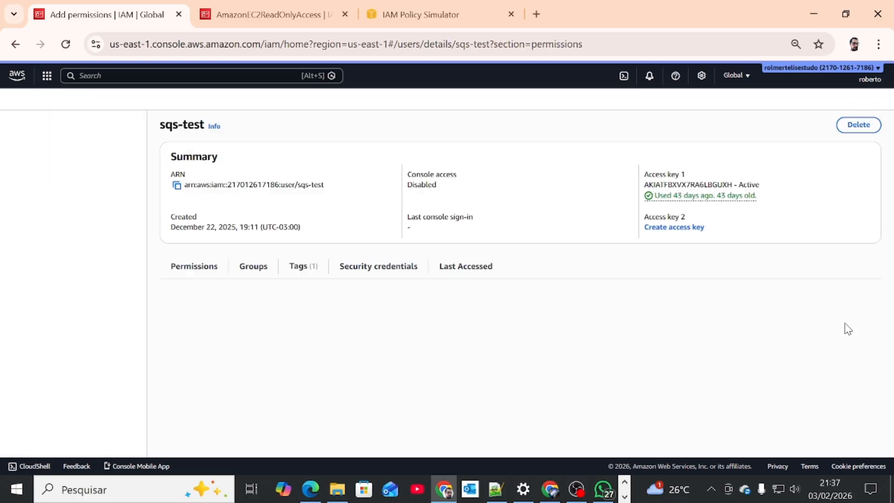
{"action": "scroll", "coordinate": [253, 331], "scroll_direction": "down", "scroll_amount": 3}
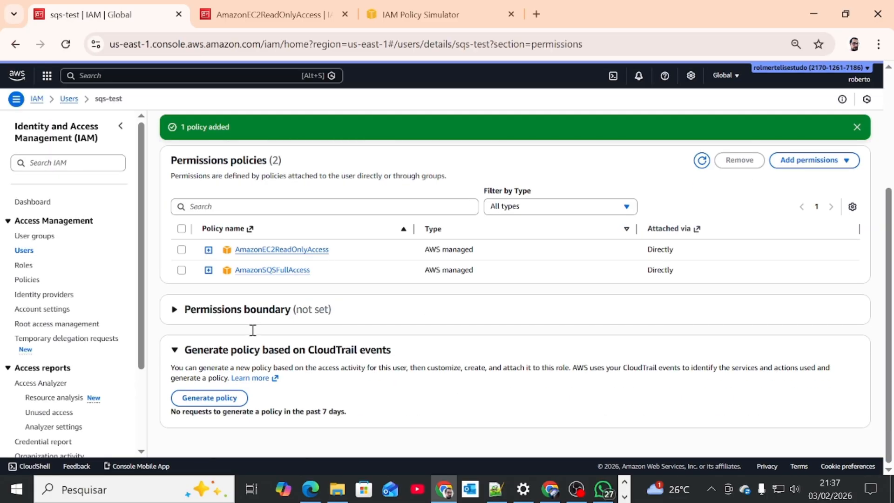
{"action": "scroll", "coordinate": [241, 342], "scroll_direction": "up", "scroll_amount": 3}
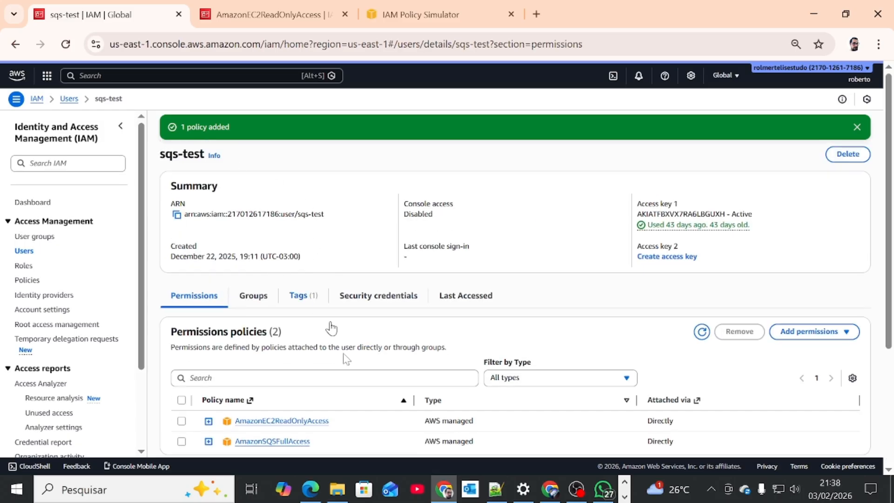
{"action": "scroll", "coordinate": [329, 328], "scroll_direction": "down", "scroll_amount": 3}
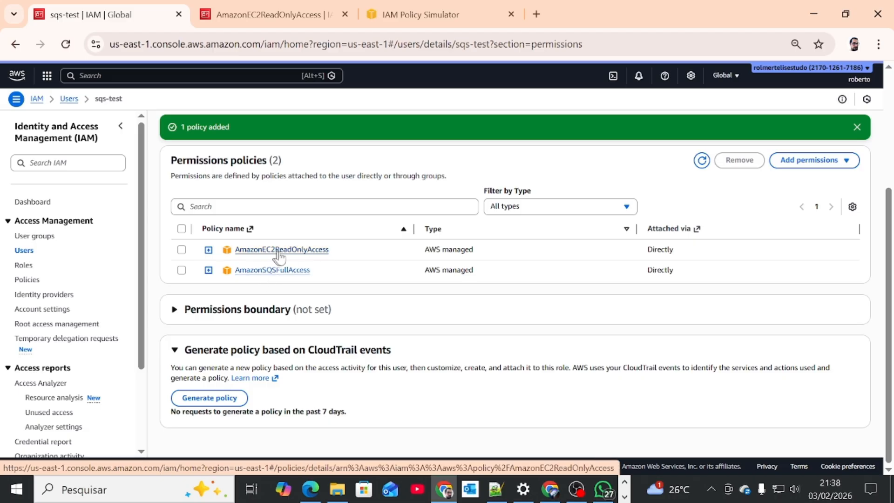
Reload the IAM Policy Simulator for sqs-test and choose Amazon EC2 as the service to simulate
{"action": "left_click", "coordinate": [444, 17]}
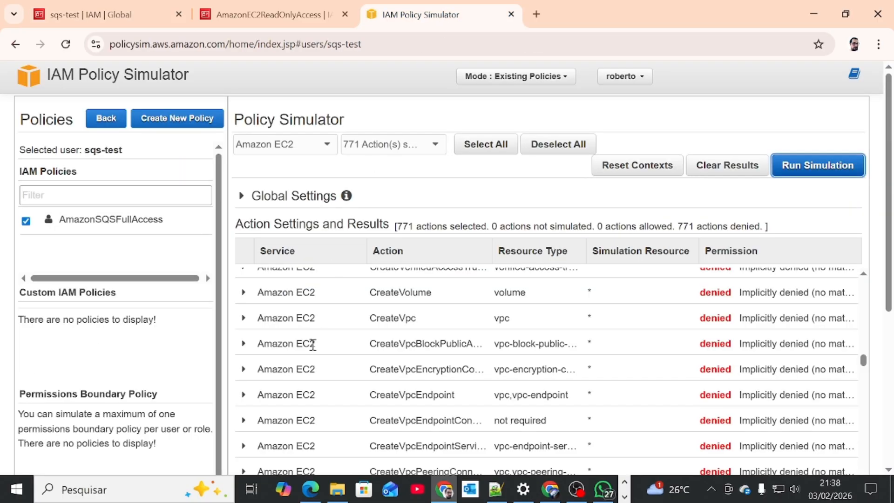
{"action": "key", "text": "F5"}
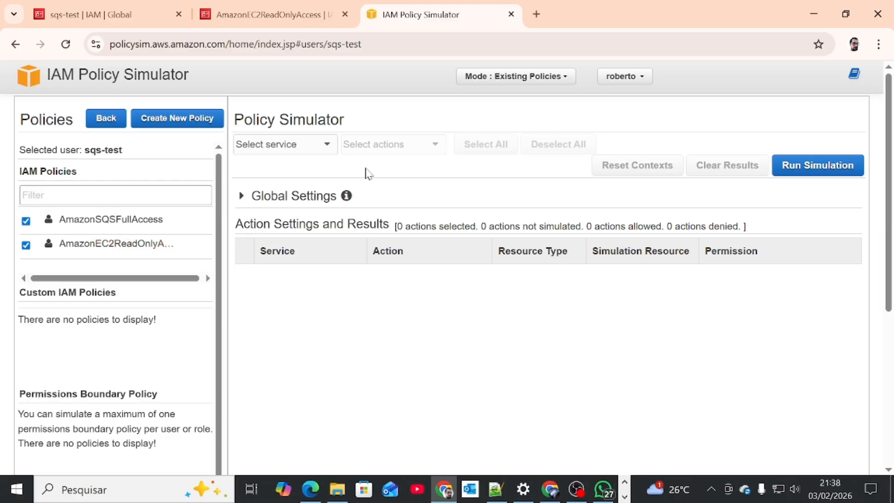
{"action": "left_click", "coordinate": [331, 145]}
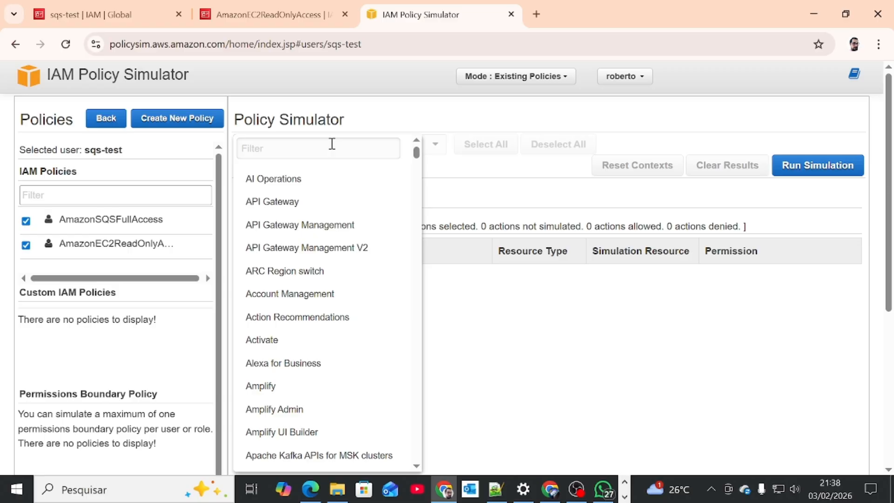
{"action": "left_click", "coordinate": [332, 144]}
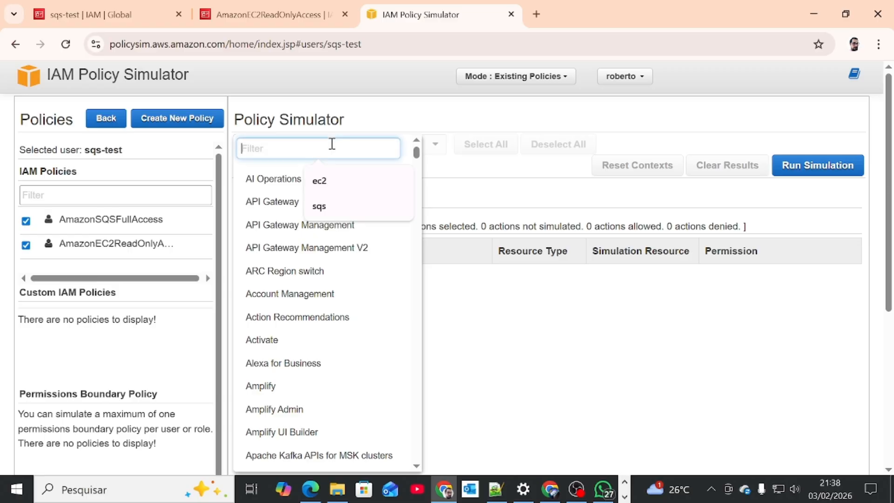
{"action": "left_click", "coordinate": [380, 182]}
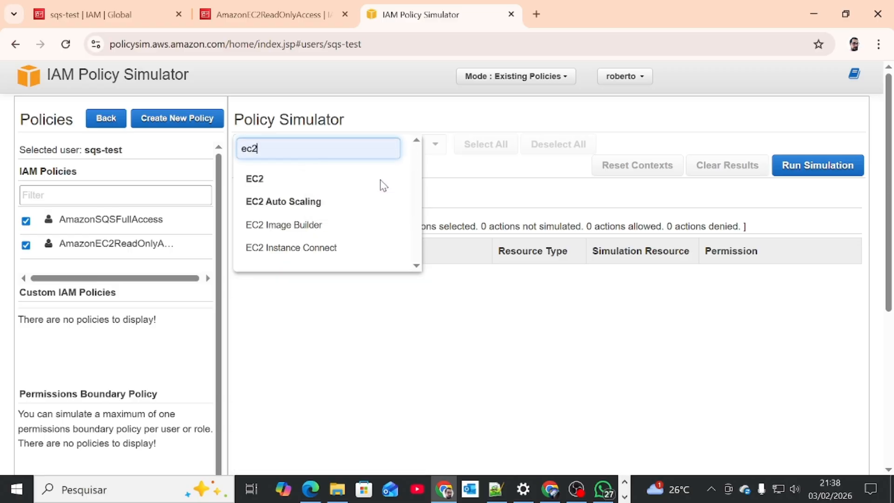
{"action": "left_click", "coordinate": [480, 165]}
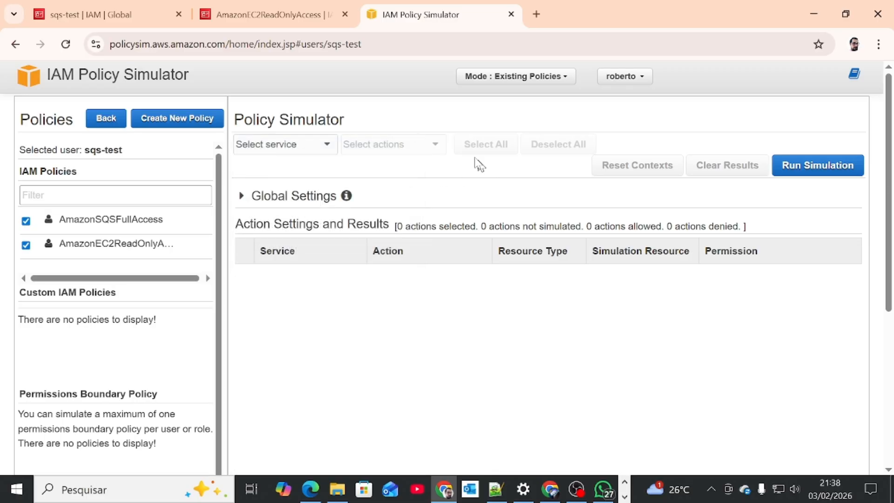
{"action": "left_click", "coordinate": [431, 144]}
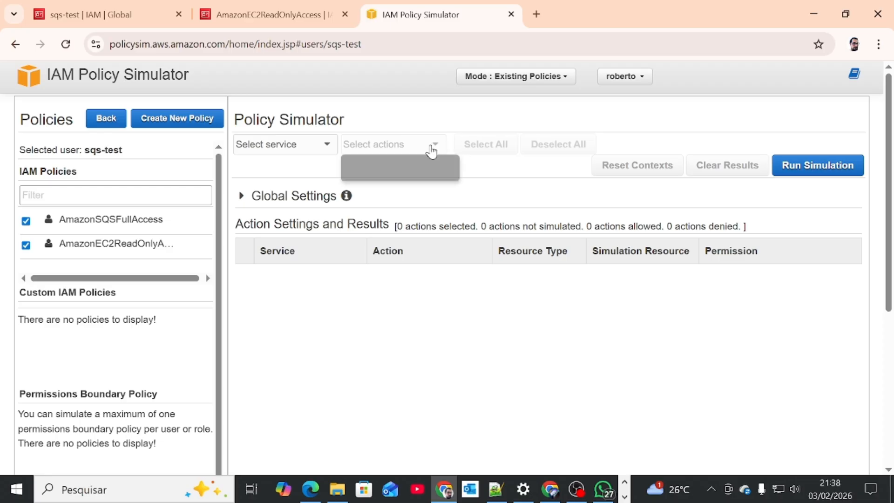
{"action": "left_click", "coordinate": [321, 145]}
{"action": "left_click", "coordinate": [282, 180]}
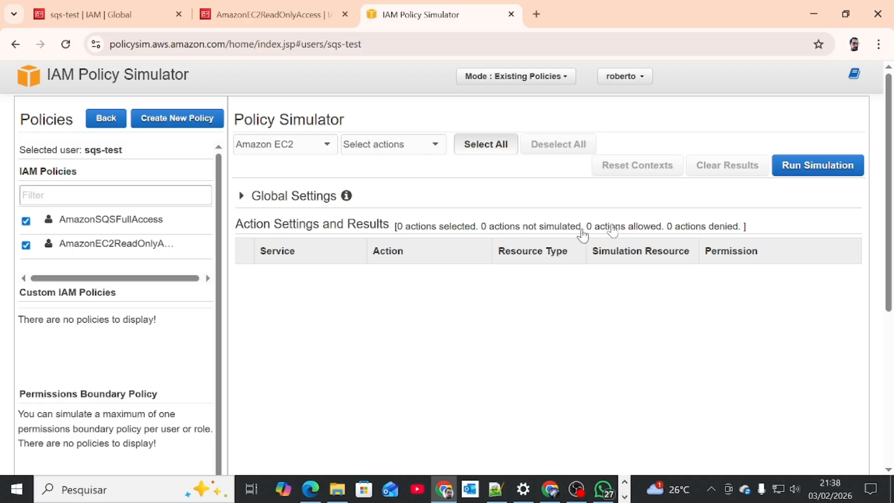
Run the simulation with all Amazon EC2 actions selected and review the permissions down to the first Describe actions
{"action": "left_click", "coordinate": [806, 166]}
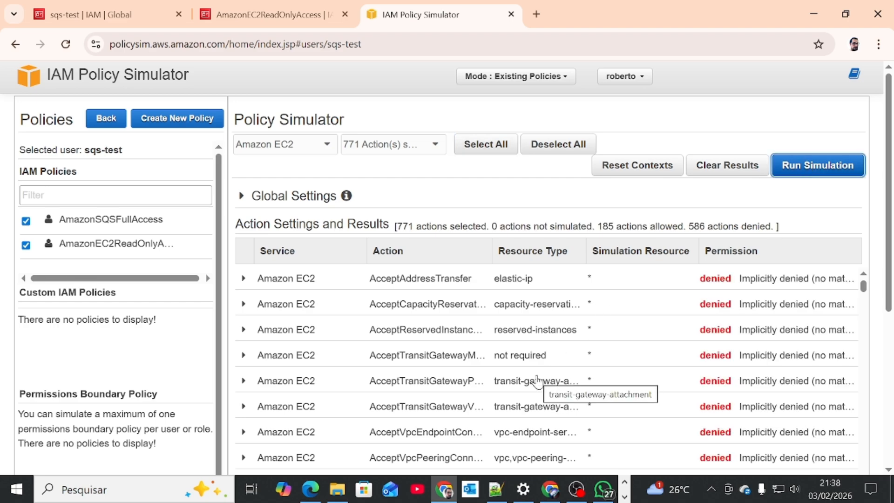
{"action": "scroll", "coordinate": [537, 382], "scroll_direction": "down", "scroll_amount": 15}
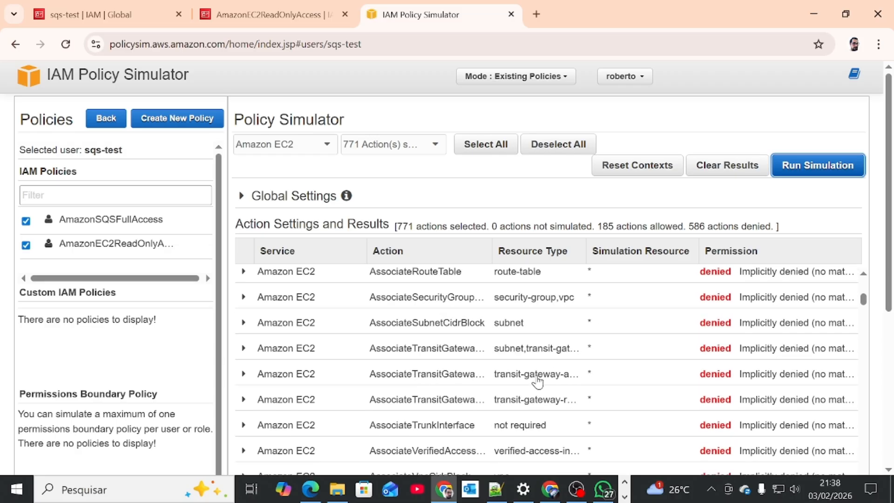
{"action": "scroll", "coordinate": [538, 382], "scroll_direction": "down", "scroll_amount": 15}
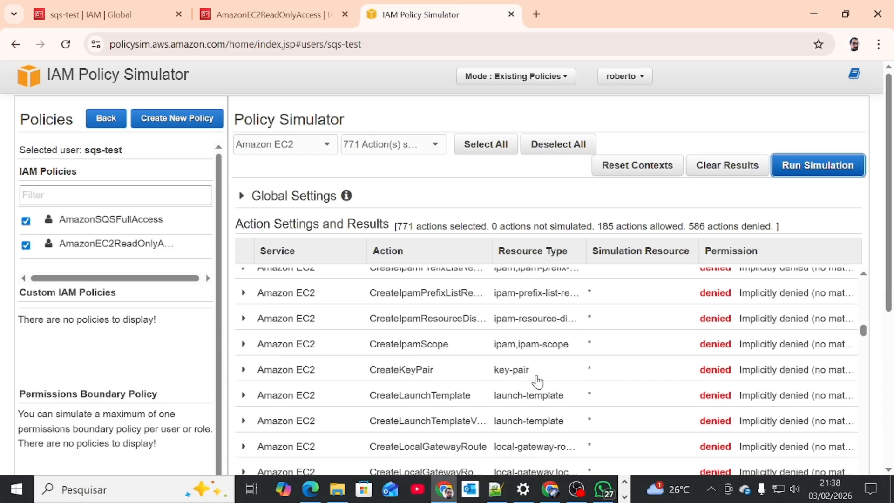
{"action": "scroll", "coordinate": [537, 382], "scroll_direction": "down", "scroll_amount": 15}
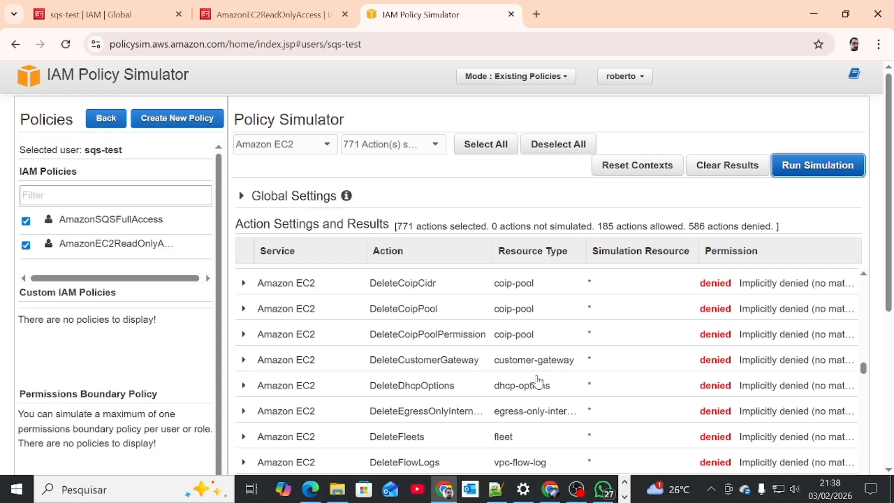
{"action": "scroll", "coordinate": [539, 383], "scroll_direction": "down", "scroll_amount": 15}
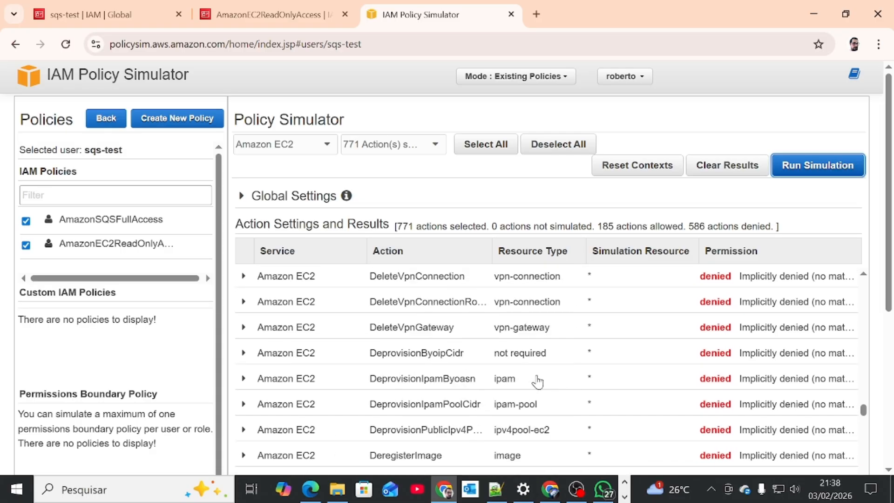
{"action": "scroll", "coordinate": [538, 382], "scroll_direction": "down", "scroll_amount": 10}
{"action": "scroll", "coordinate": [538, 382], "scroll_direction": "up", "scroll_amount": 5}
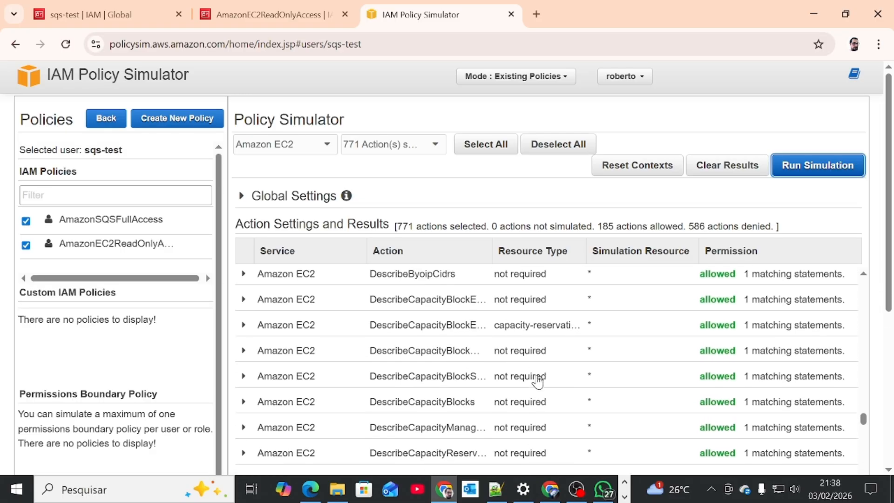
{"action": "scroll", "coordinate": [538, 382], "scroll_direction": "up", "scroll_amount": 1}
{"action": "scroll", "coordinate": [538, 381], "scroll_direction": "up", "scroll_amount": 3}
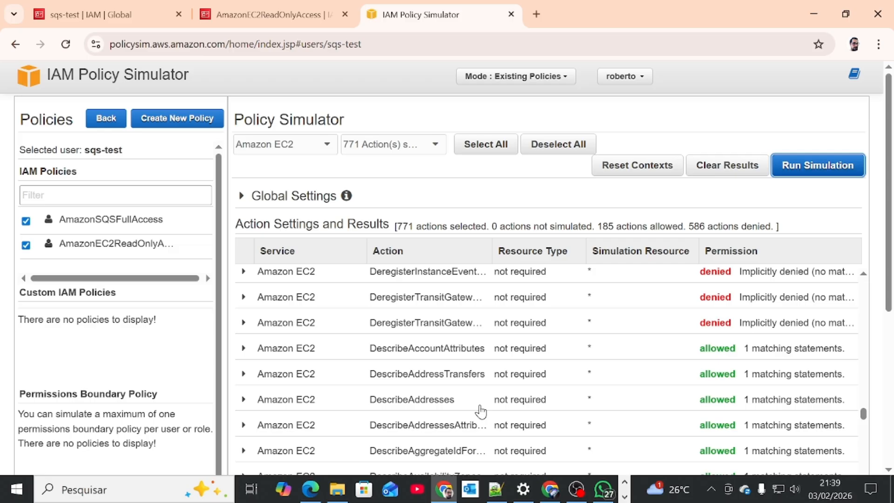
Examine the permission results of the remaining Describe actions and compare them with the Create and Delete actions
{"action": "scroll", "coordinate": [482, 411], "scroll_direction": "down", "scroll_amount": 12}
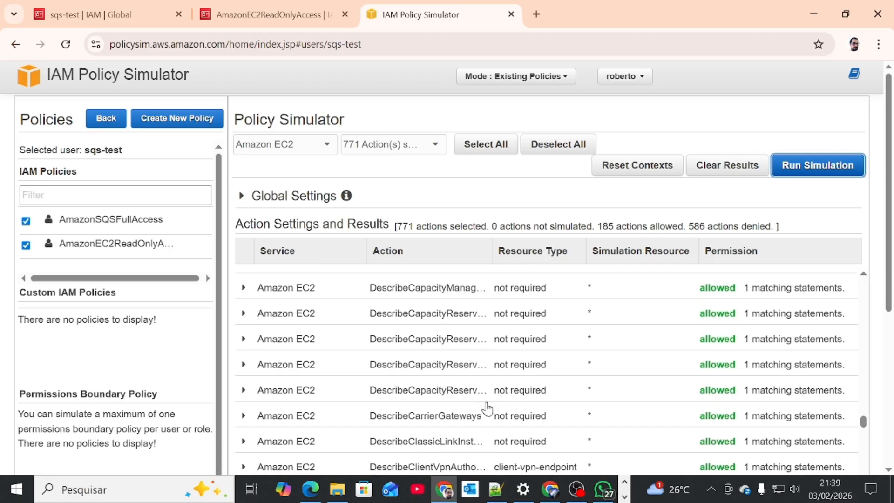
{"action": "scroll", "coordinate": [487, 409], "scroll_direction": "down", "scroll_amount": 20}
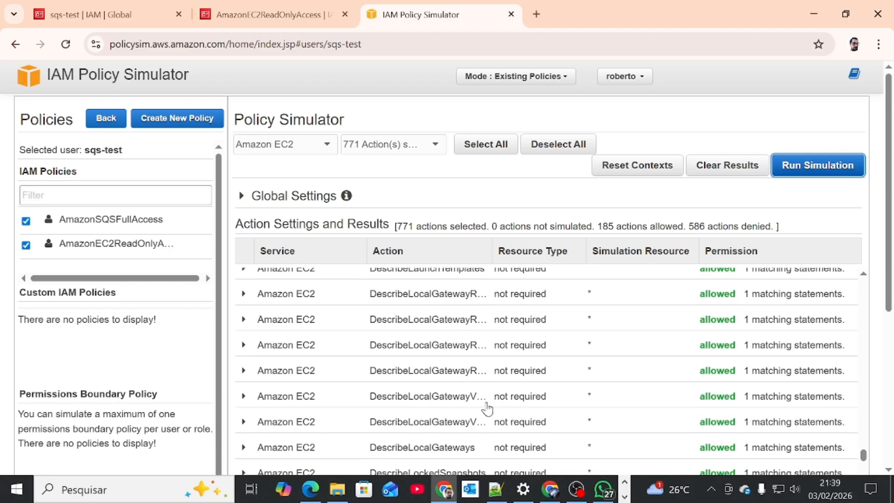
{"action": "scroll", "coordinate": [487, 409], "scroll_direction": "down", "scroll_amount": 15}
{"action": "scroll", "coordinate": [487, 409], "scroll_direction": "up", "scroll_amount": 20}
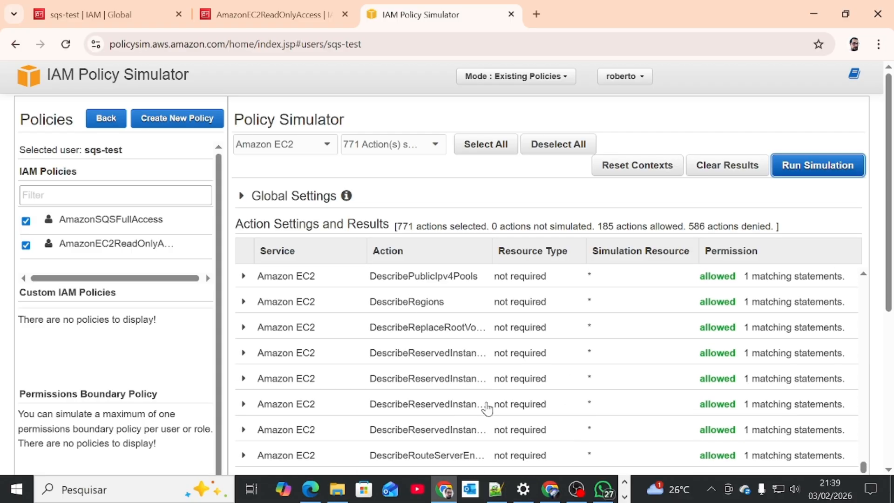
{"action": "scroll", "coordinate": [488, 409], "scroll_direction": "up", "scroll_amount": 7}
{"action": "scroll", "coordinate": [487, 409], "scroll_direction": "up", "scroll_amount": 20}
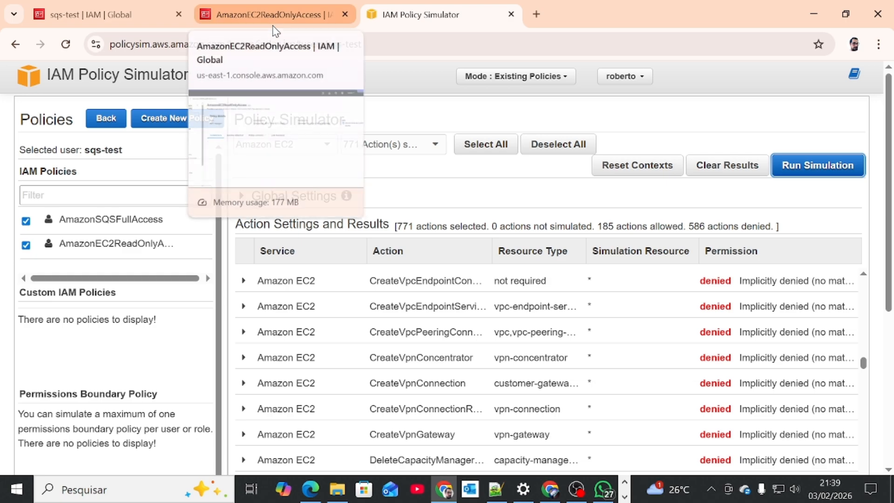
Check the policies attached to sqs-test and the AmazonEC2ReadOnlyAccess details, and return to the simulation results
{"action": "left_click", "coordinate": [122, 18]}
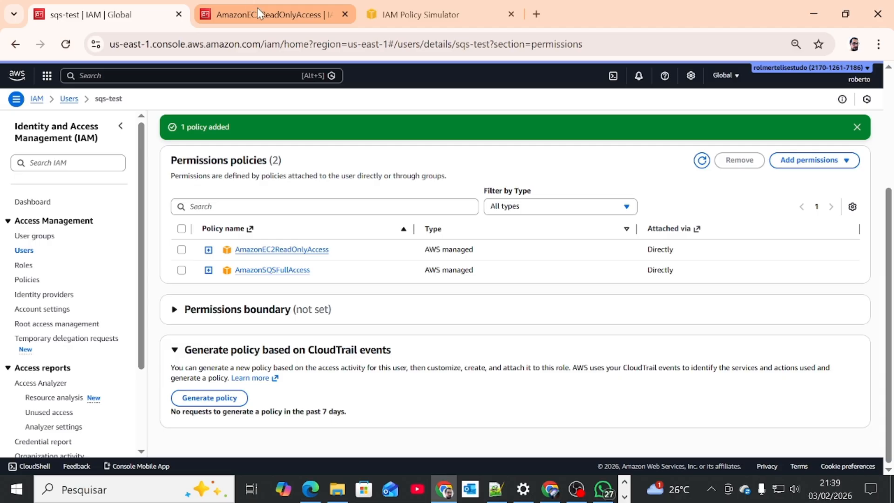
{"action": "left_click", "coordinate": [268, 16]}
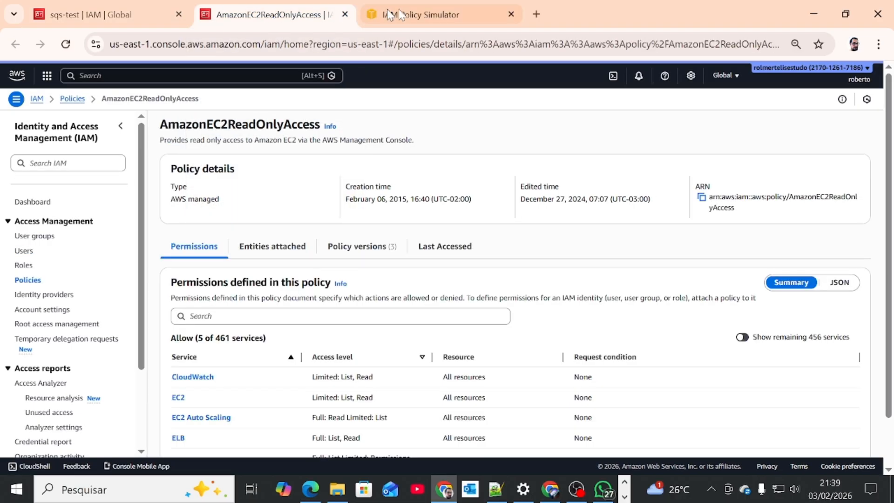
{"action": "left_click", "coordinate": [406, 15]}
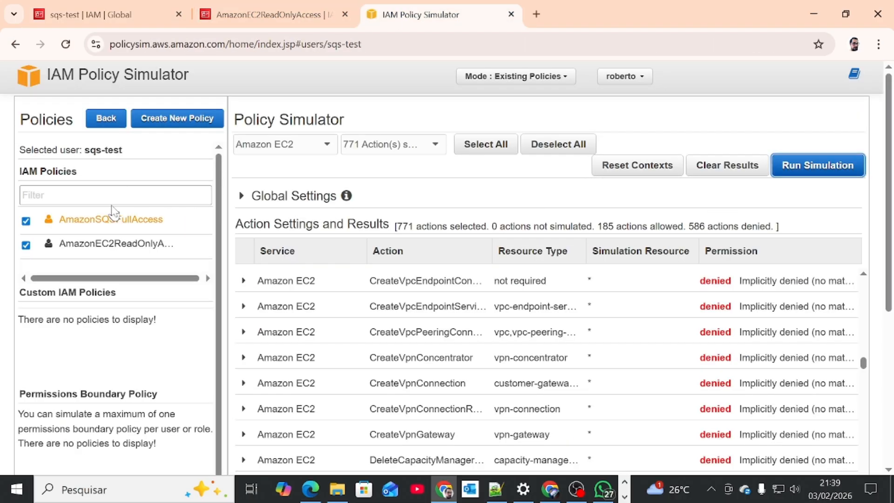